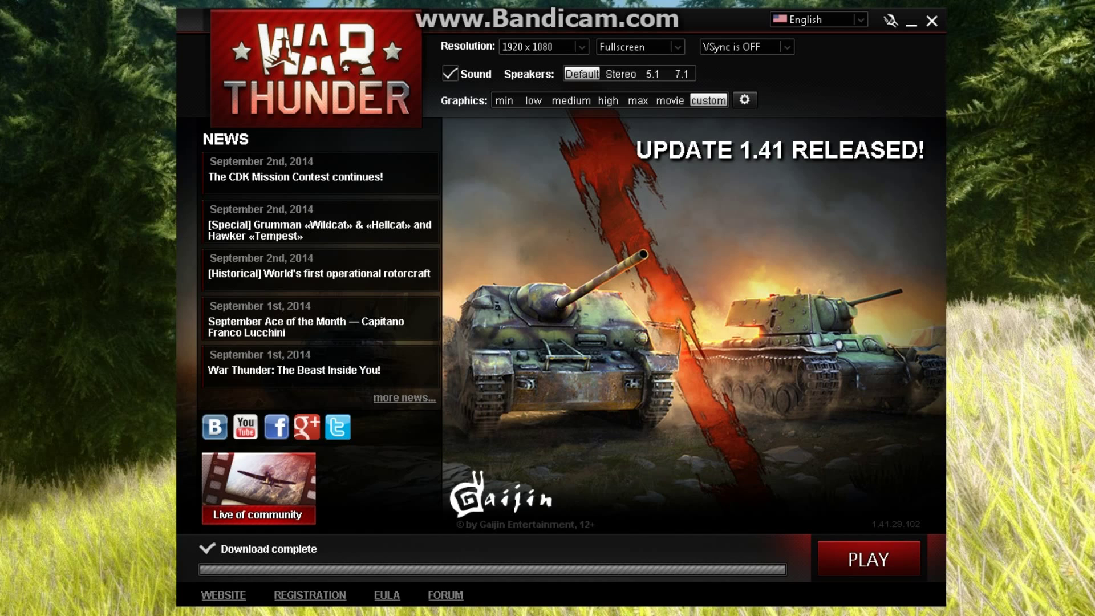
- Select 1920 x 1080 as the game's screen resolution
click(745, 100)
drag(599, 20, 593, 18)
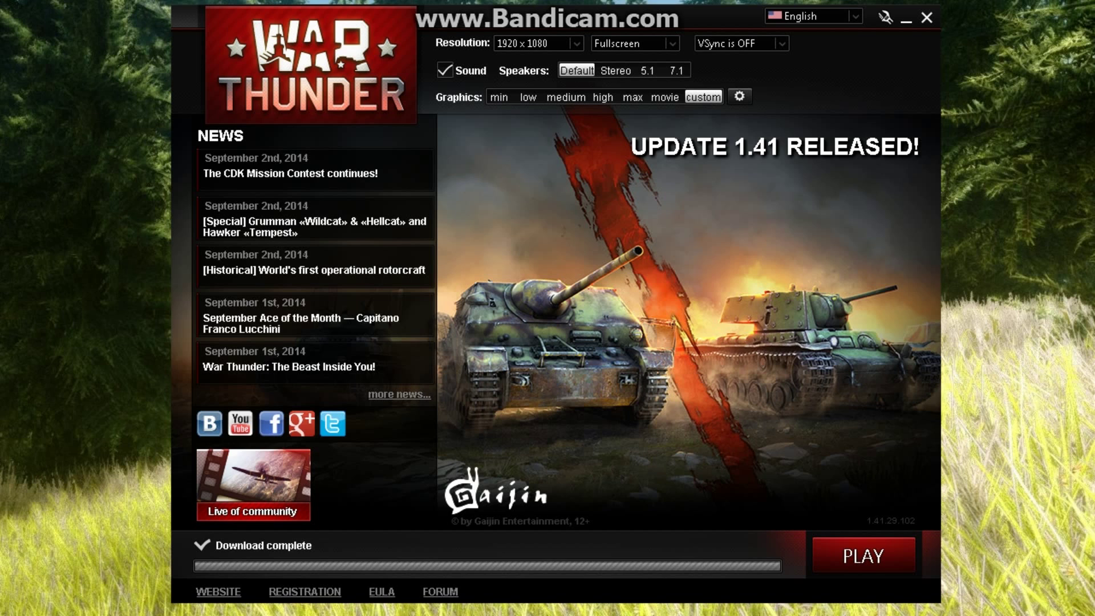
mouse_move(594, 17)
mouse_down()
mouse_move(586, 36)
mouse_move(597, 27)
mouse_up()
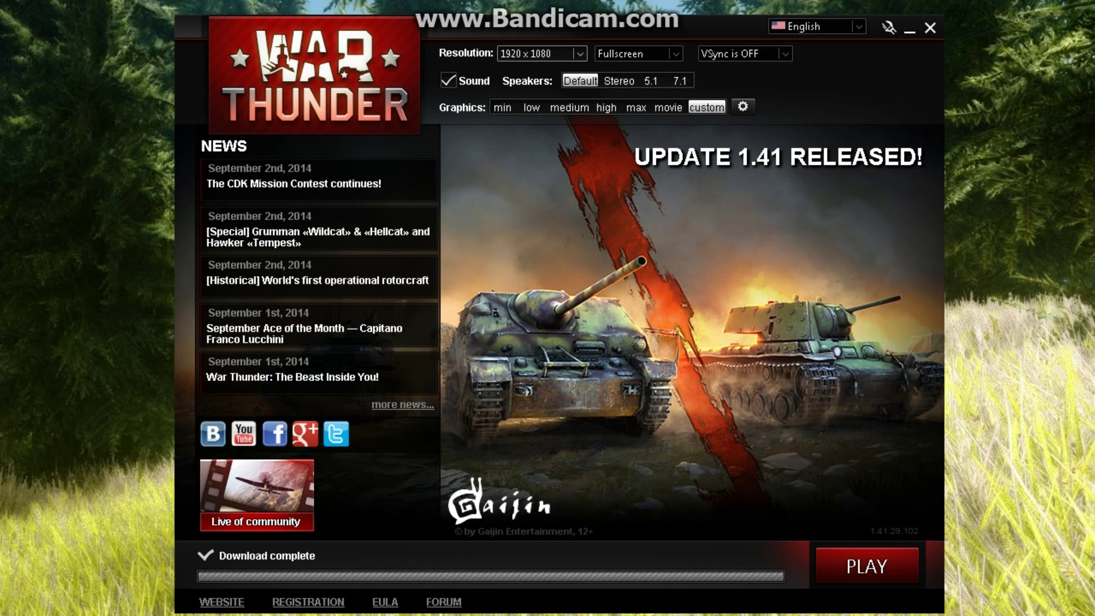
click(579, 54)
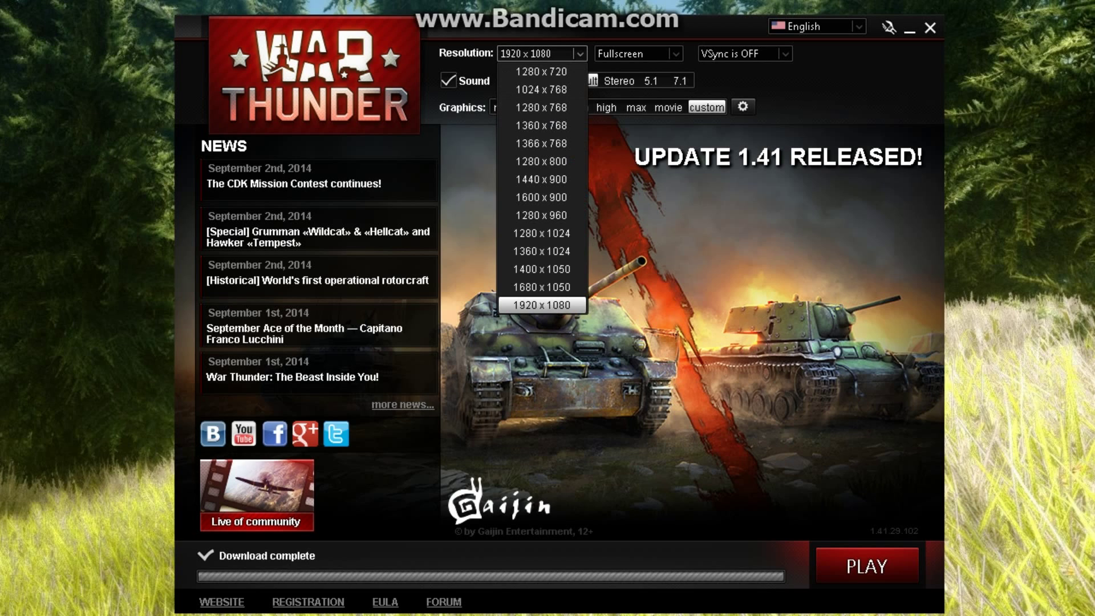
click(542, 305)
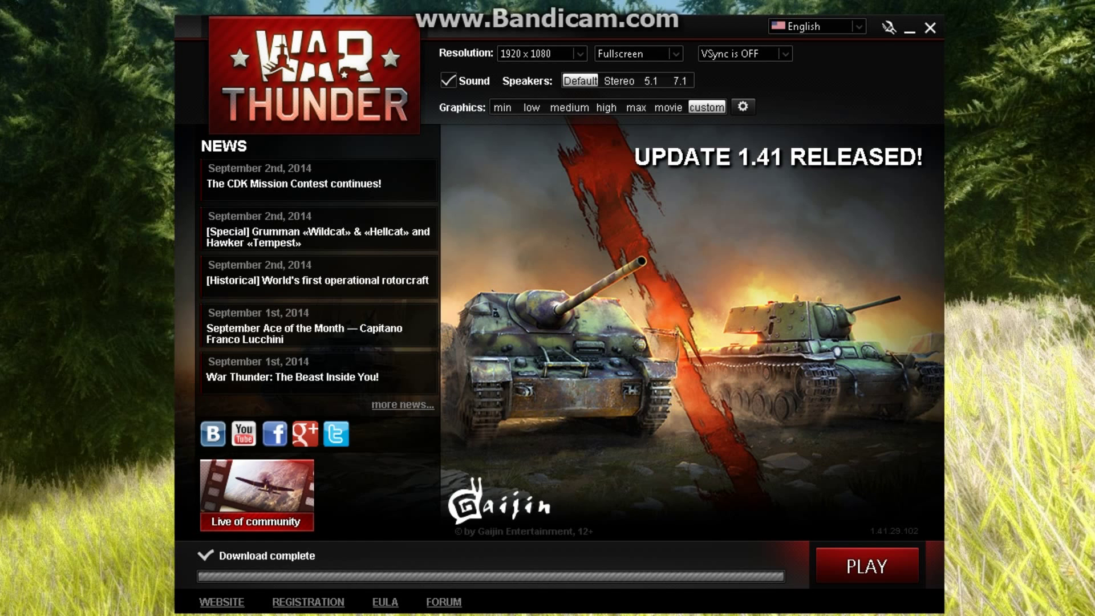
- Open the advanced graphics settings and set the renderer to directX 9ex, finally to winXP
click(742, 106)
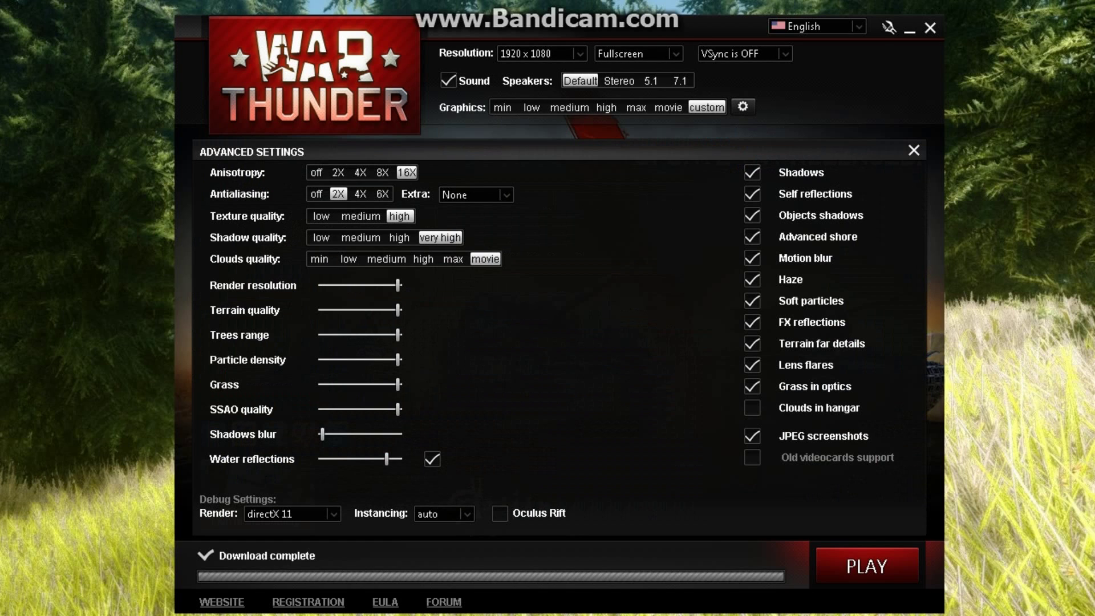
click(292, 514)
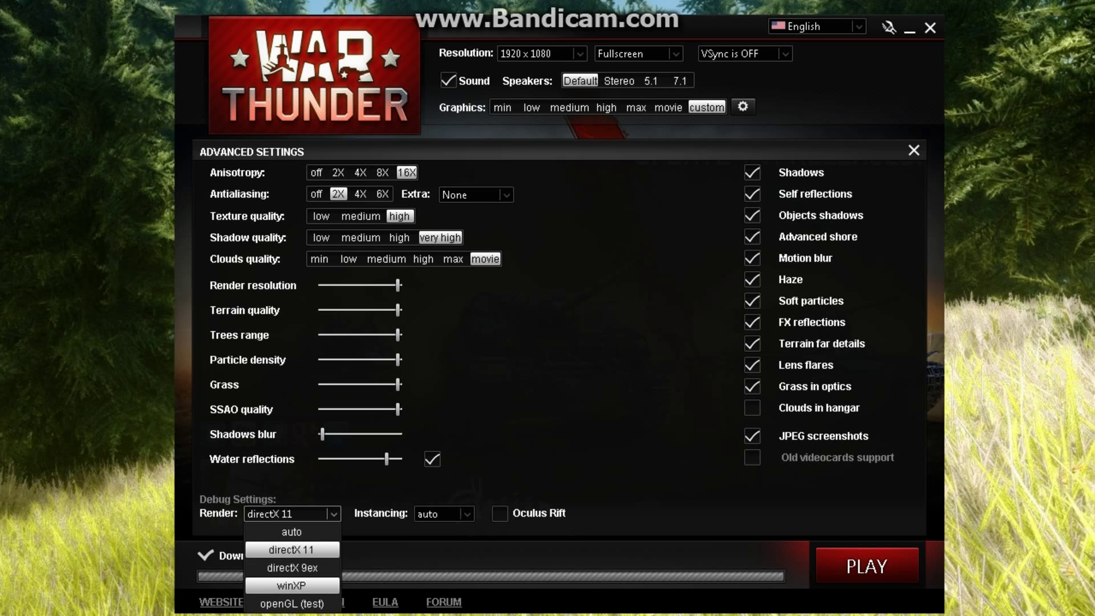
click(292, 567)
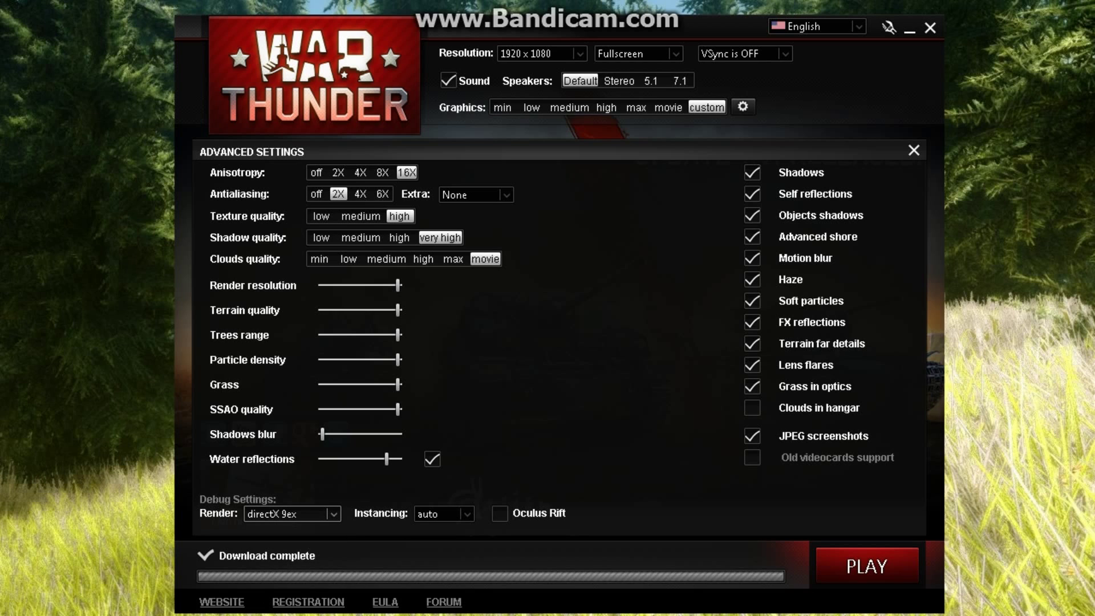
click(291, 514)
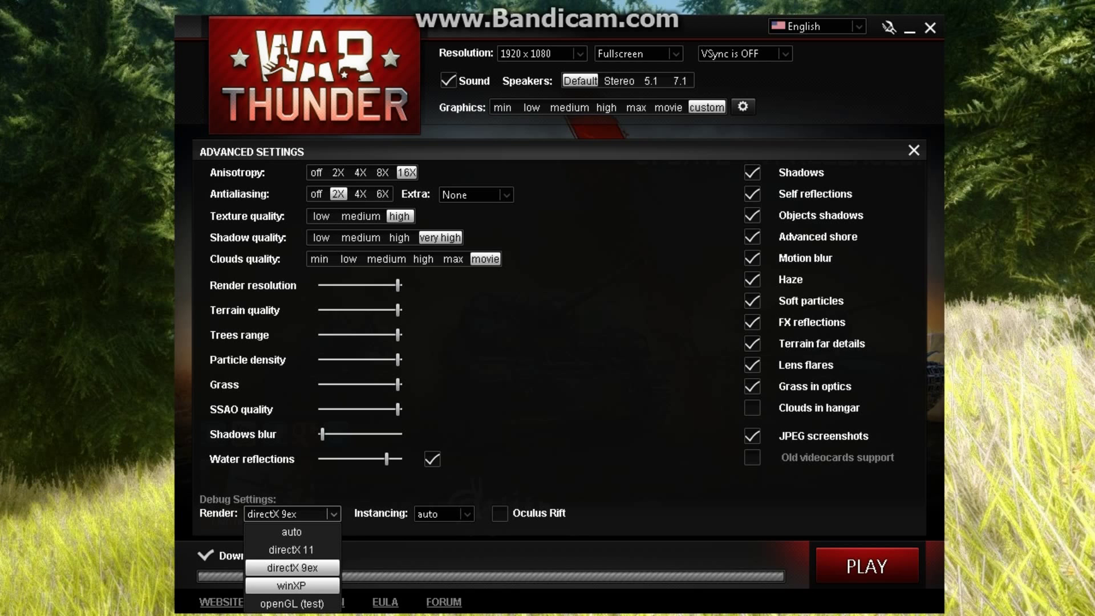
click(291, 586)
click(290, 514)
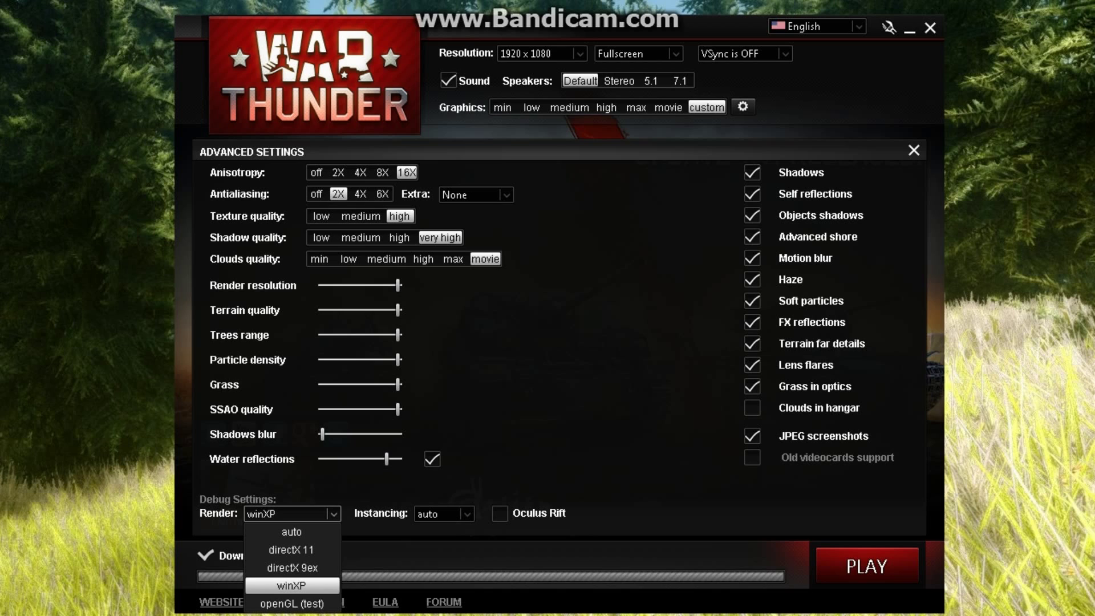
click(291, 586)
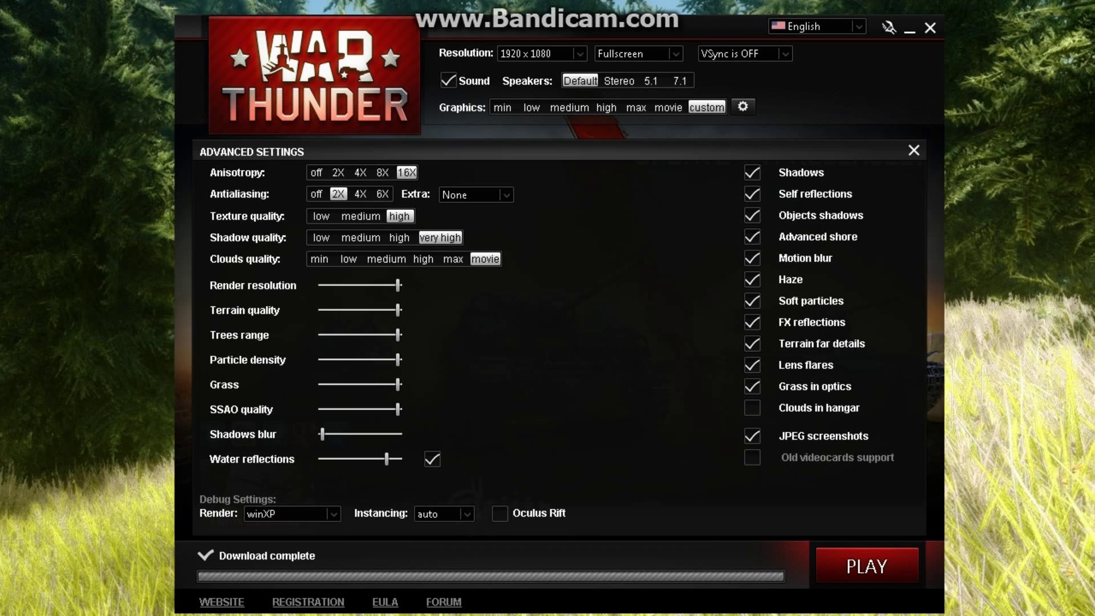
- Turn antialiasing off and set anisotropy to 16X, keeping the 1920 x 1080 resolution
click(317, 194)
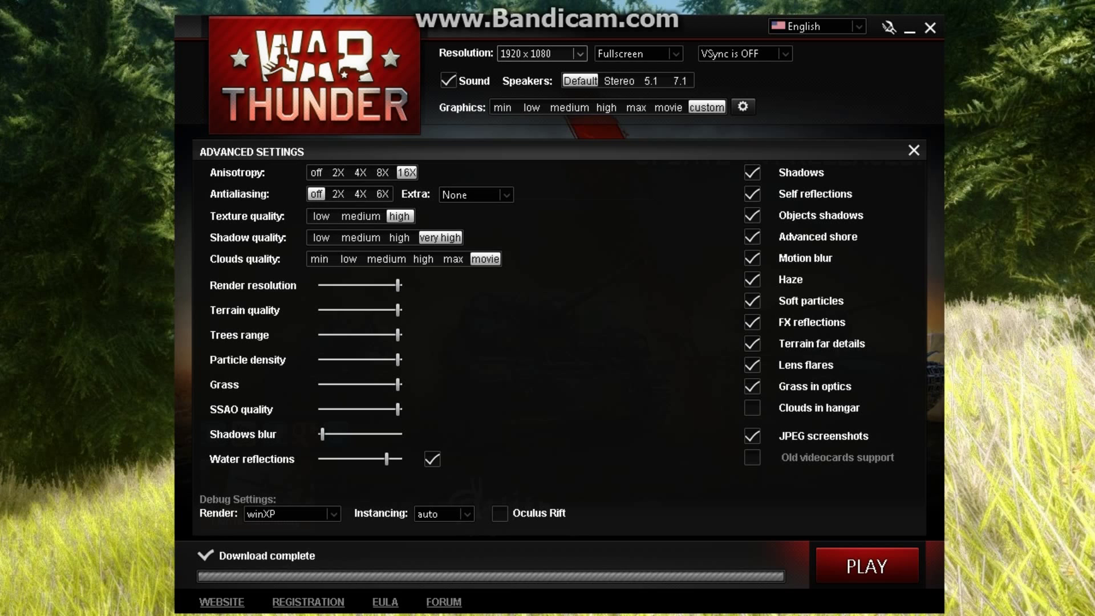
click(539, 53)
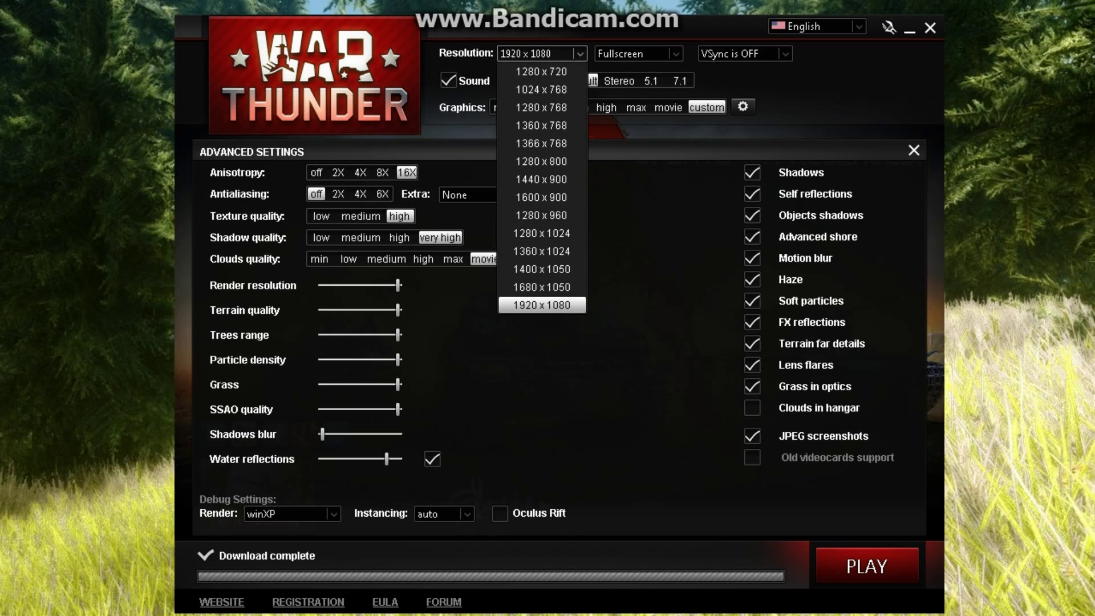
click(542, 305)
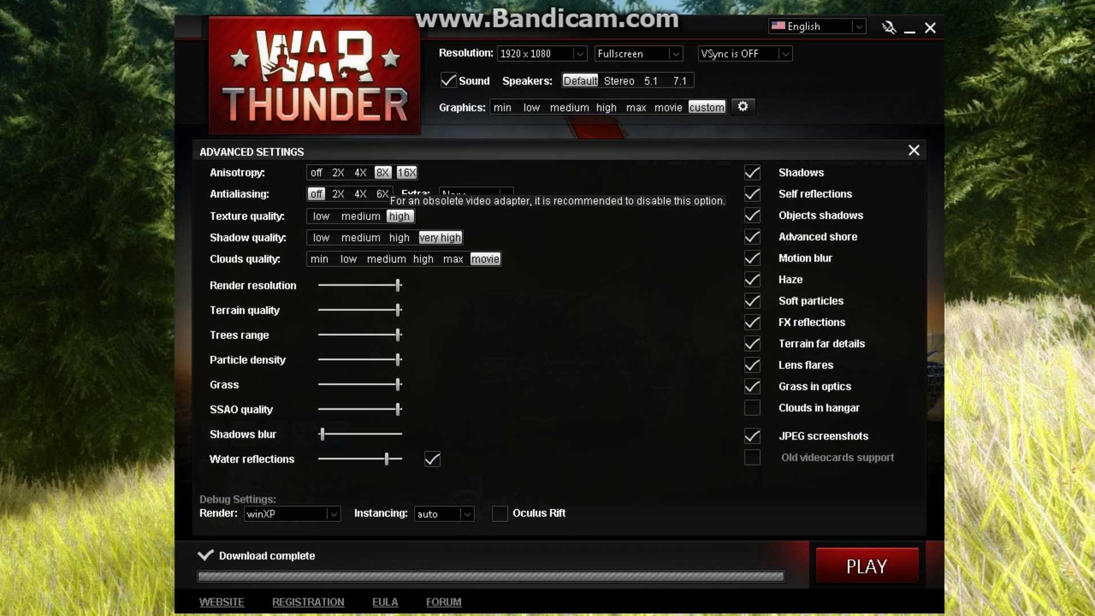
click(383, 173)
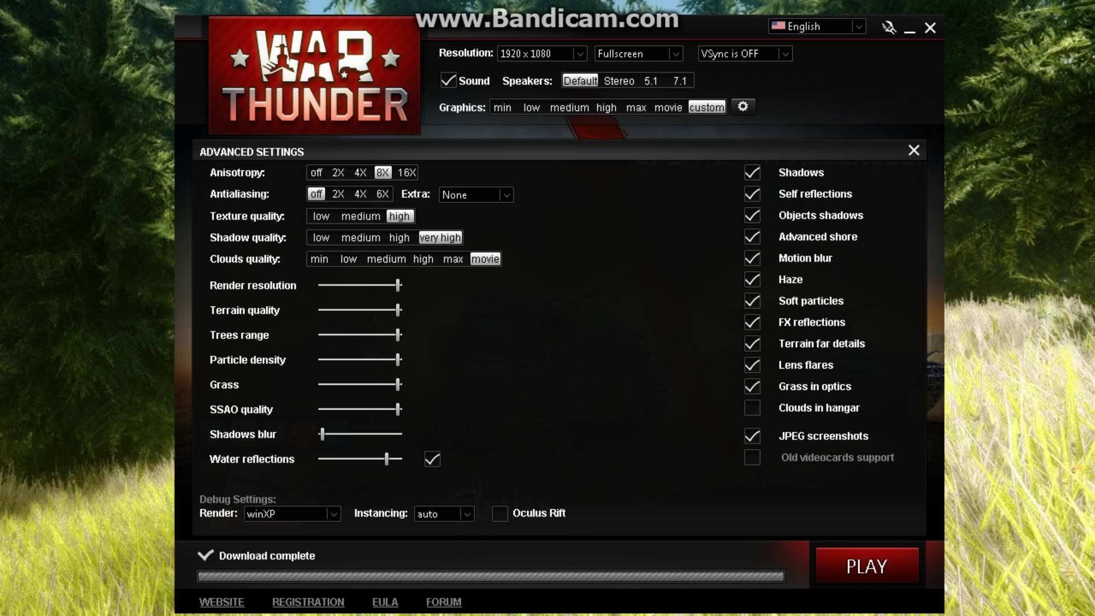
click(407, 173)
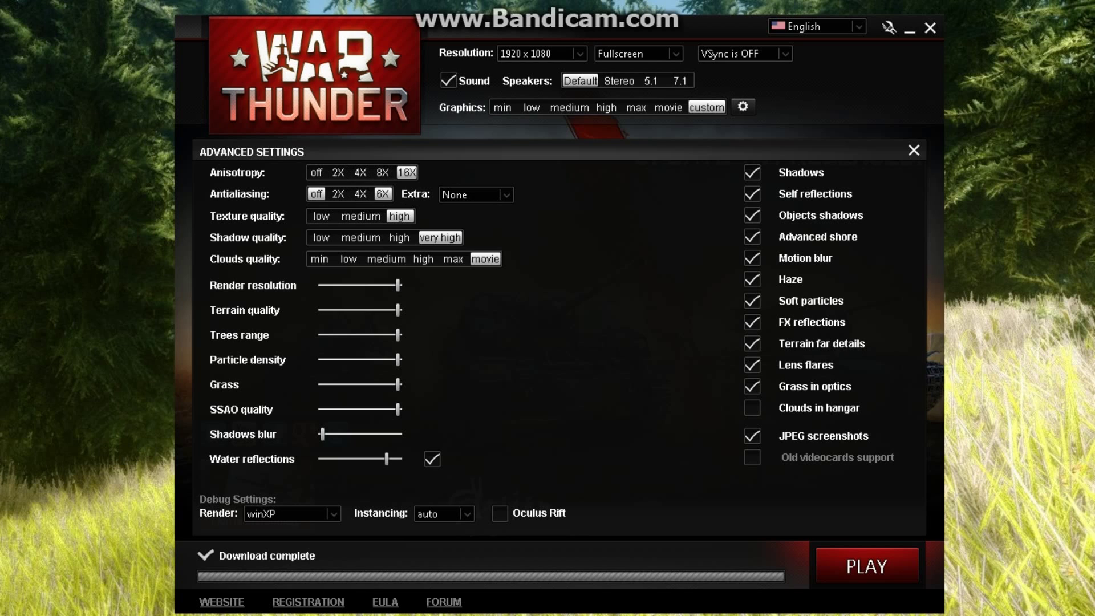
- Reselect the 1920 x 1080 resolution and leave VSync off
click(291, 513)
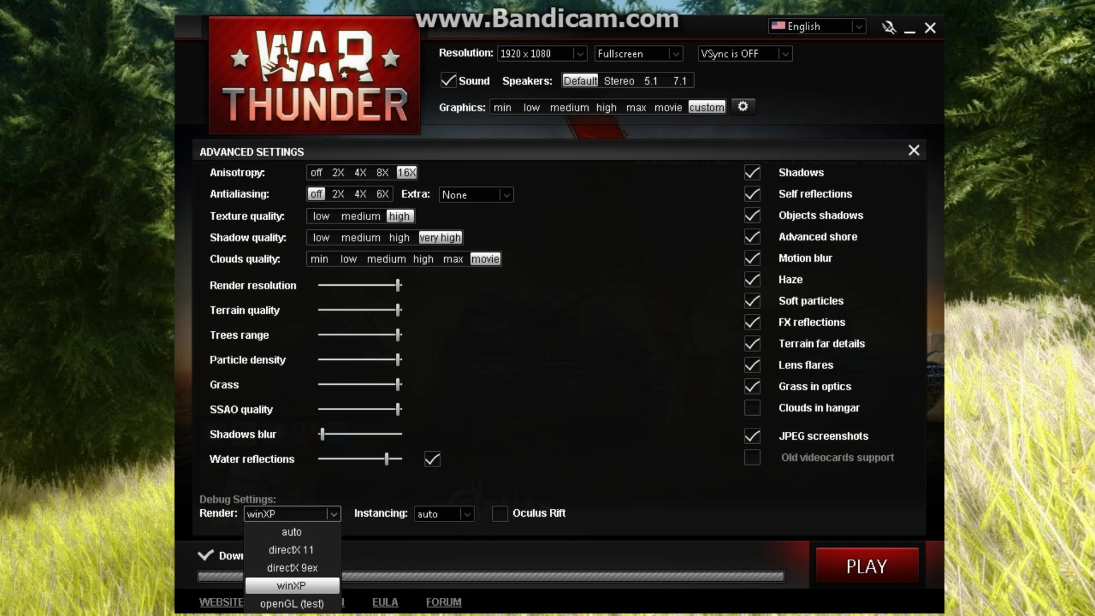
drag(394, 485, 399, 484)
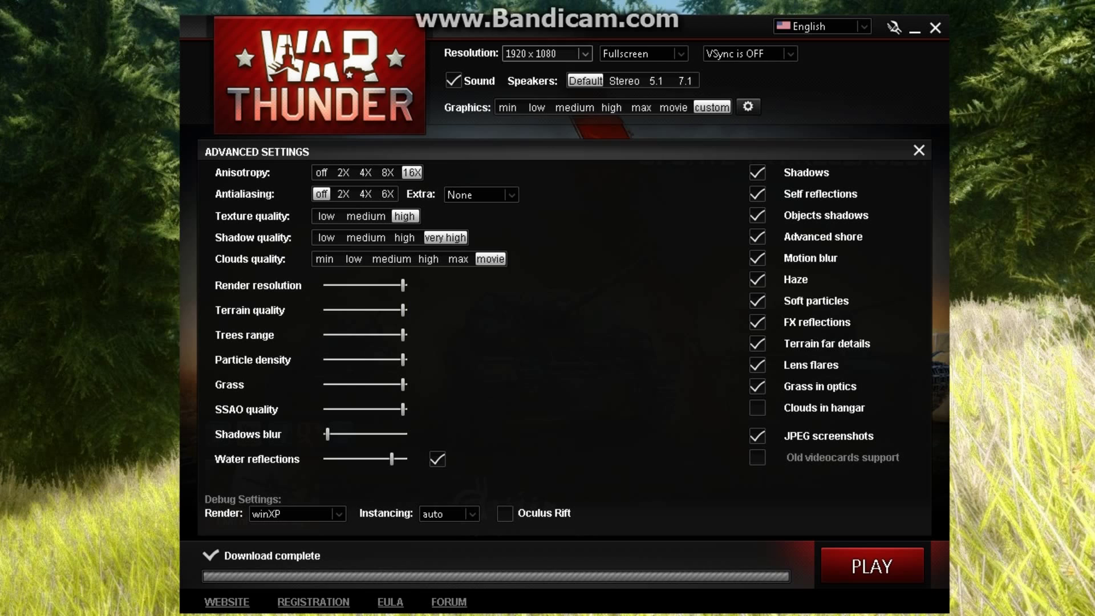
click(546, 53)
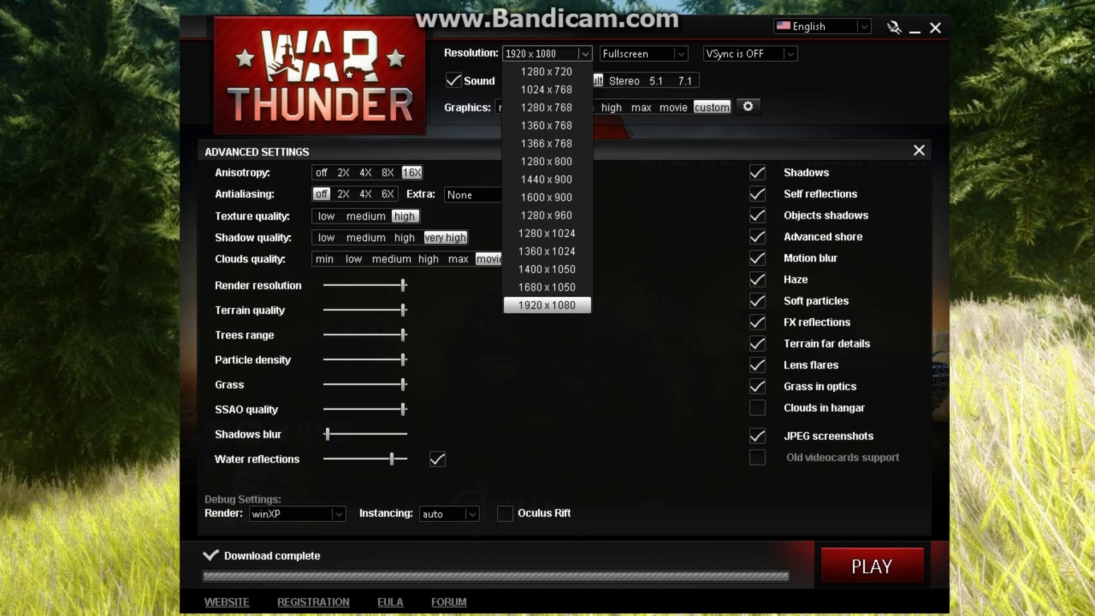
click(547, 305)
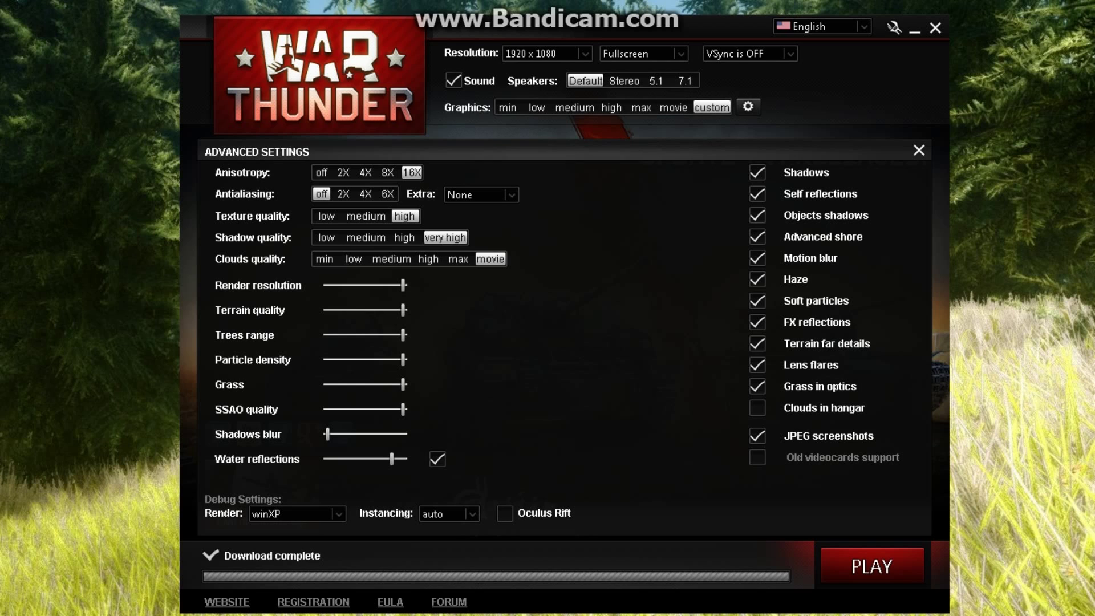
click(751, 53)
click(750, 54)
click(750, 54)
click(750, 72)
- Set texture quality and shadow quality to medium and clouds quality to high
click(365, 216)
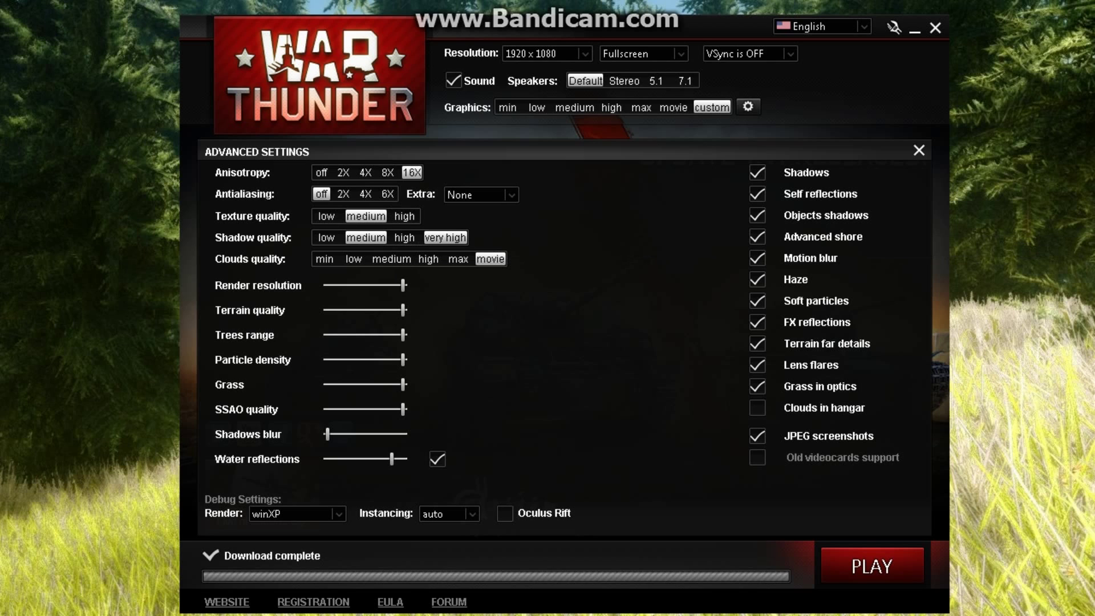
click(366, 237)
click(429, 258)
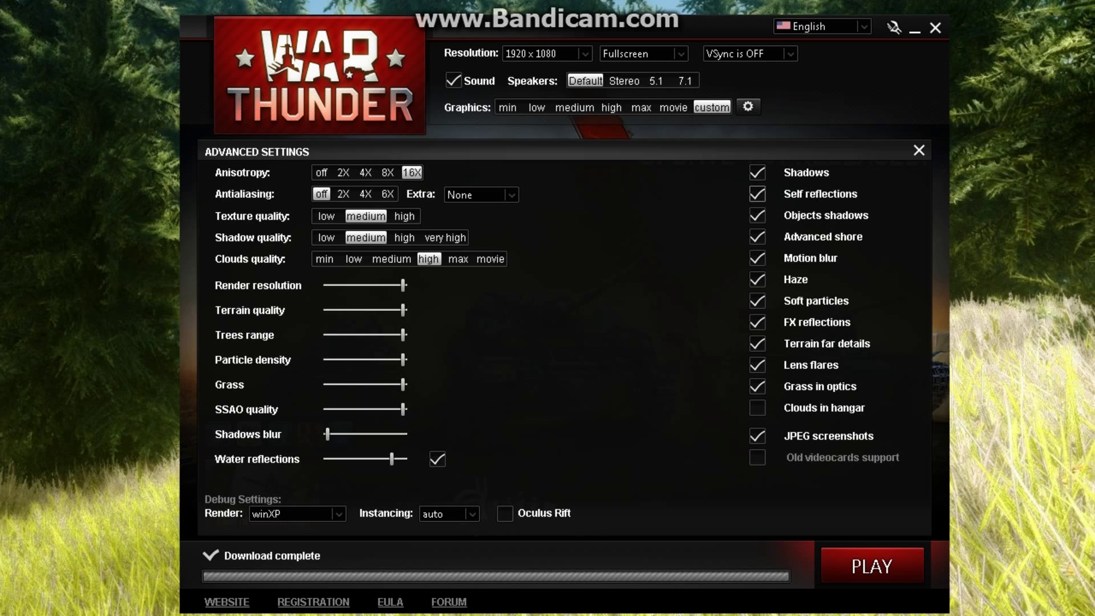
- Disable every enabled effect option from Shadows through Grass in optics, leaving JPEG screenshots enabled
click(758, 194)
click(758, 216)
click(757, 258)
click(758, 237)
drag(758, 280, 757, 283)
click(757, 326)
click(758, 347)
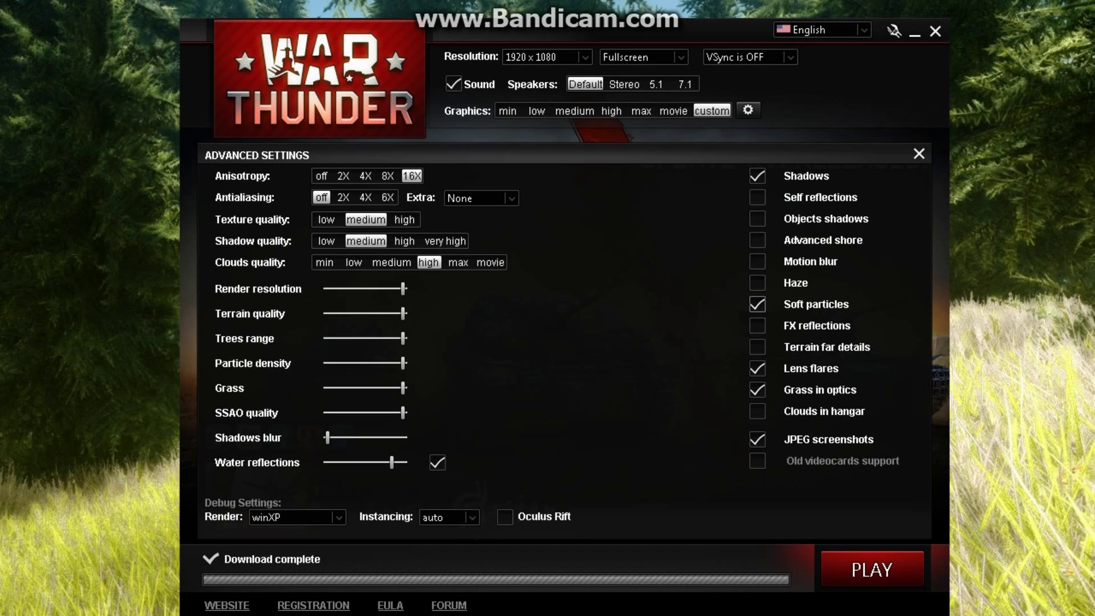
click(757, 304)
click(757, 369)
click(758, 389)
click(758, 175)
- Lower the render resolution, terrain, trees, particle, grass, SSAO and water reflections sliders to minimum, and set clouds quality to low
drag(404, 363, 327, 363)
drag(403, 313, 327, 313)
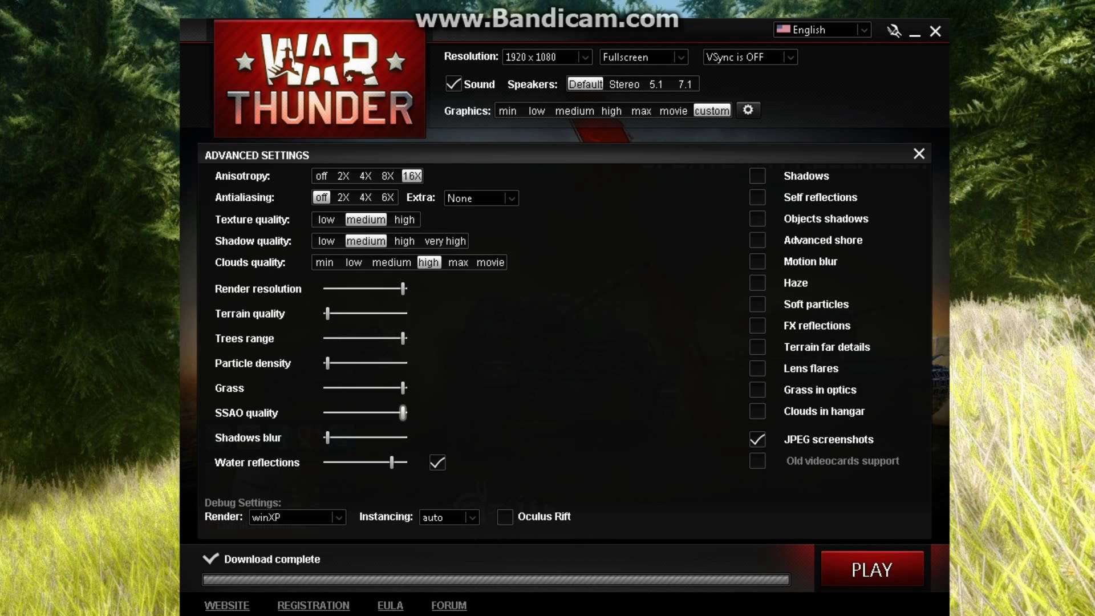
drag(404, 388, 327, 388)
drag(404, 412, 327, 412)
drag(392, 462, 328, 462)
drag(403, 339, 327, 338)
drag(404, 289, 327, 288)
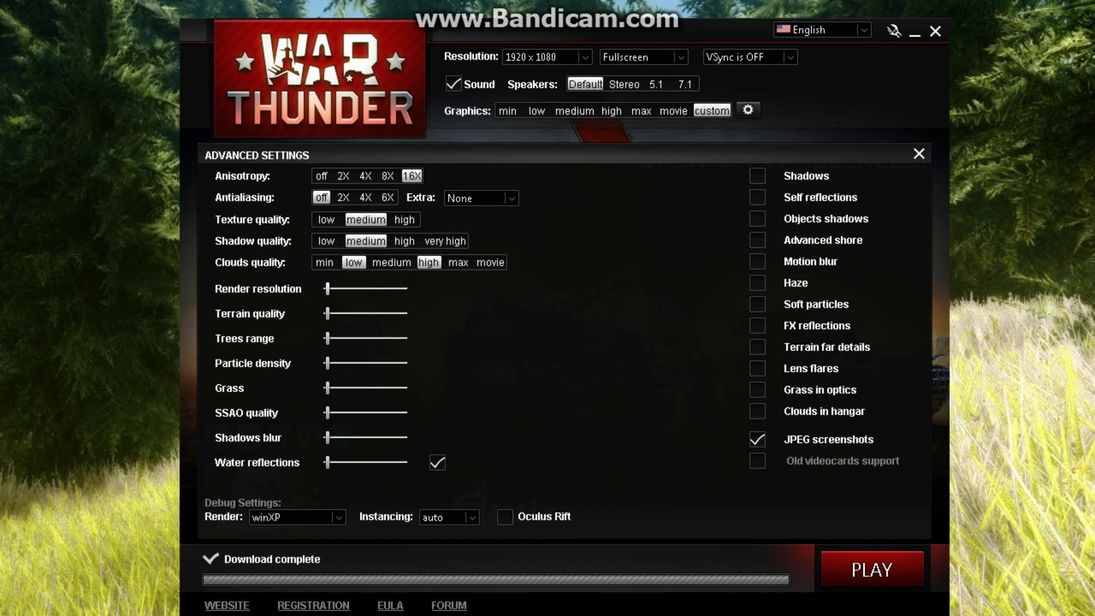
click(354, 262)
- Reselect winXP as the renderer in the debug settings
click(302, 518)
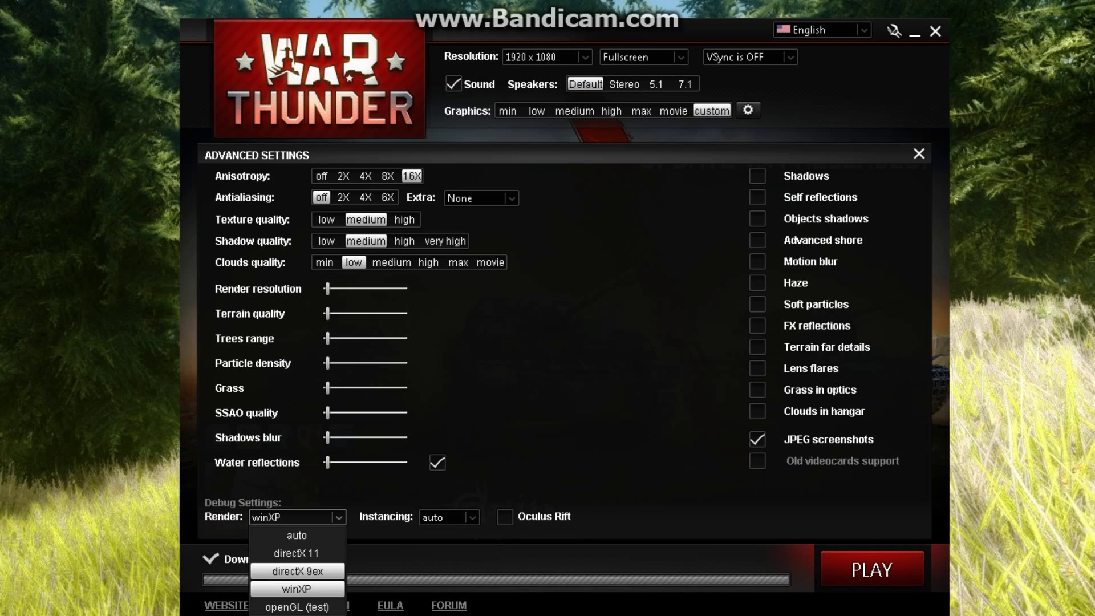
click(297, 590)
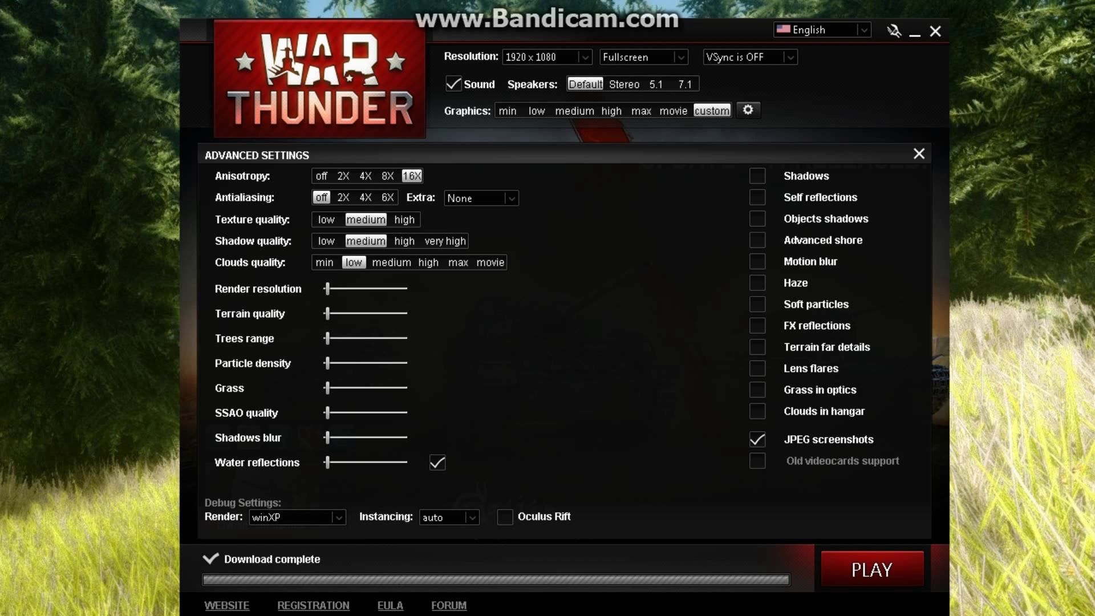
click(296, 517)
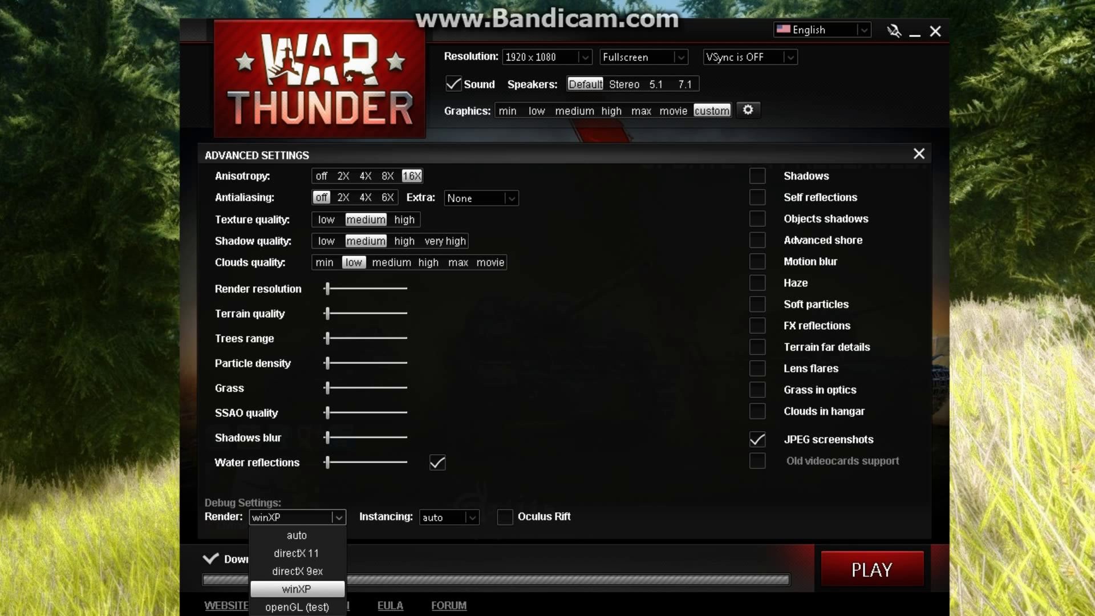
click(297, 589)
drag(599, 365, 597, 366)
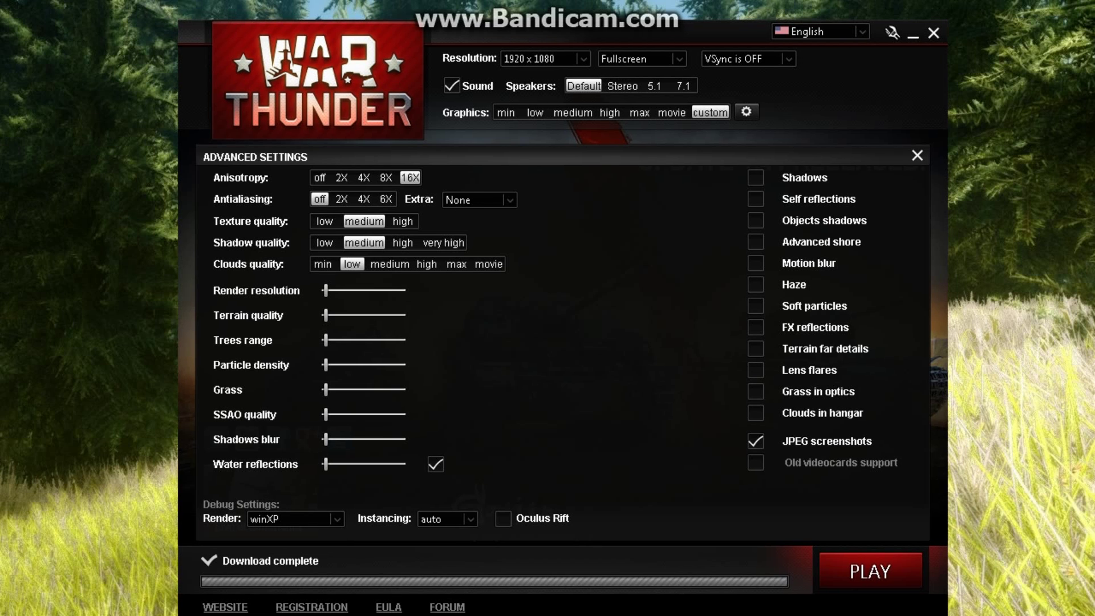
- Set the speakers to Stereo, keeping the winXP renderer and the 1920 x 1080 resolution
drag(623, 87, 551, 93)
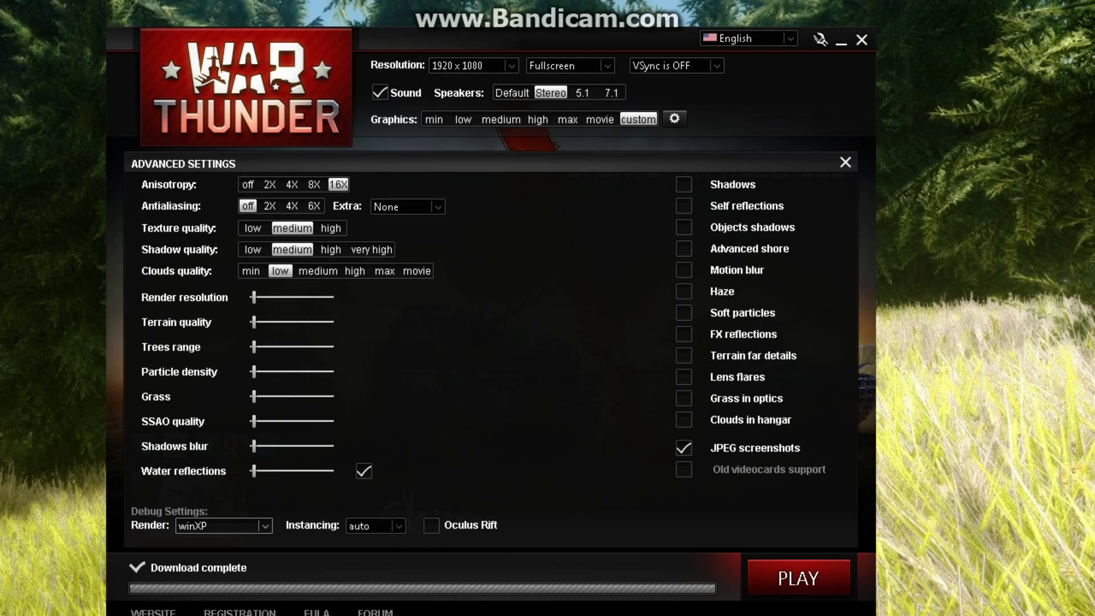
click(225, 526)
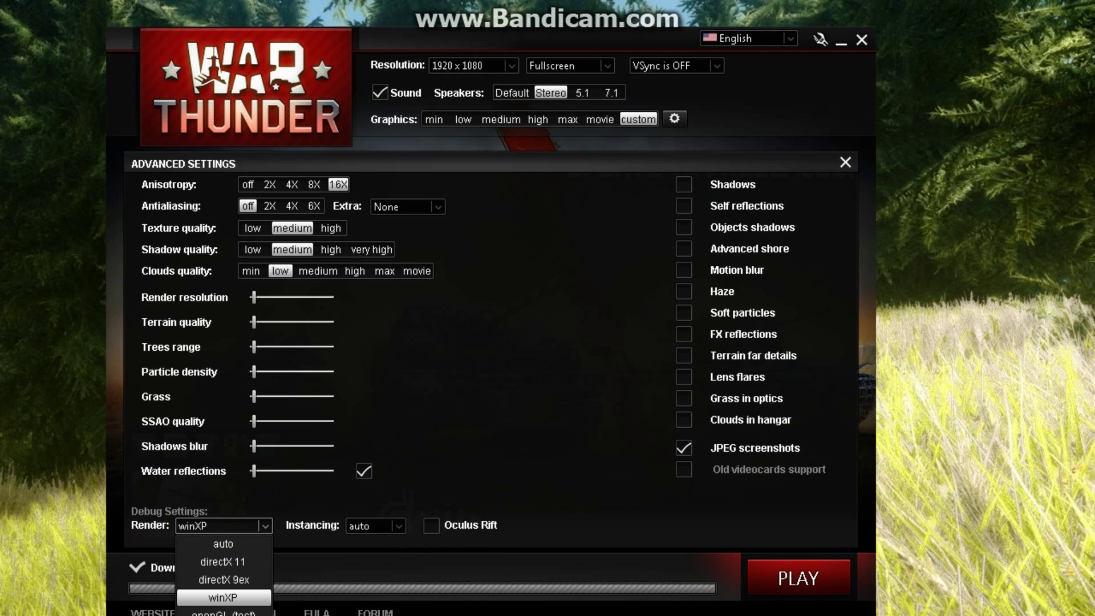
key(Return)
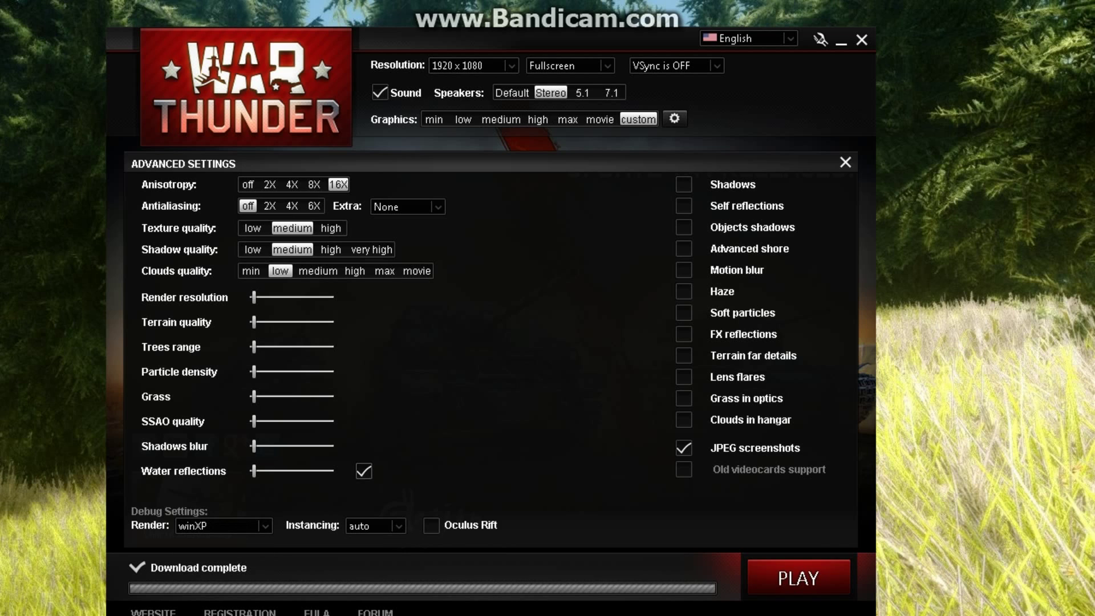
click(474, 65)
click(474, 65)
click(473, 66)
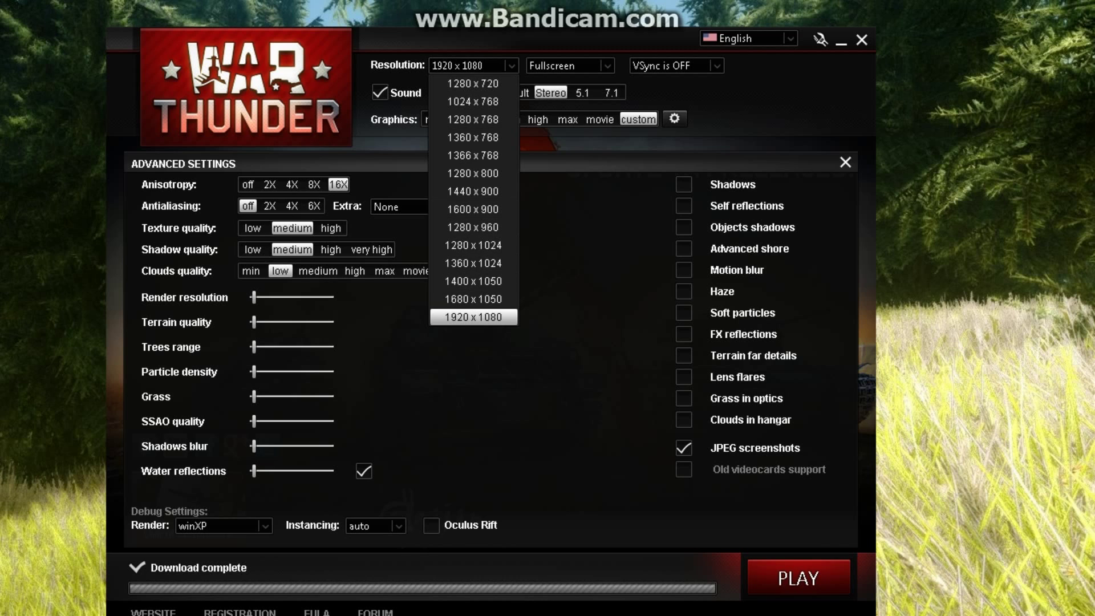
click(473, 317)
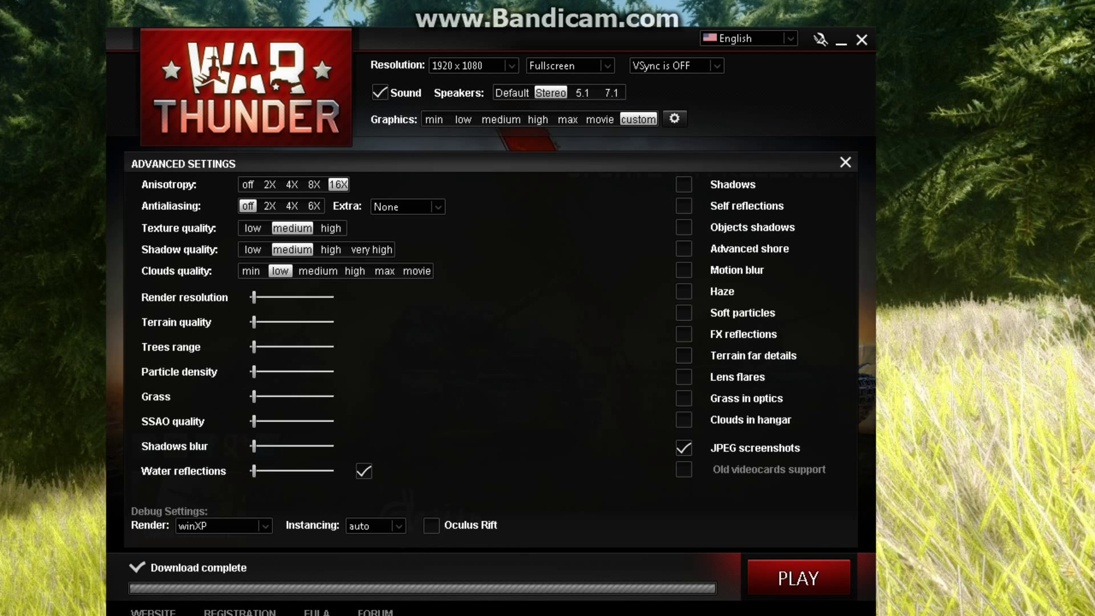
- Set the renderer to directX 11 and switch the graphics preset to max, finally to movie
click(223, 526)
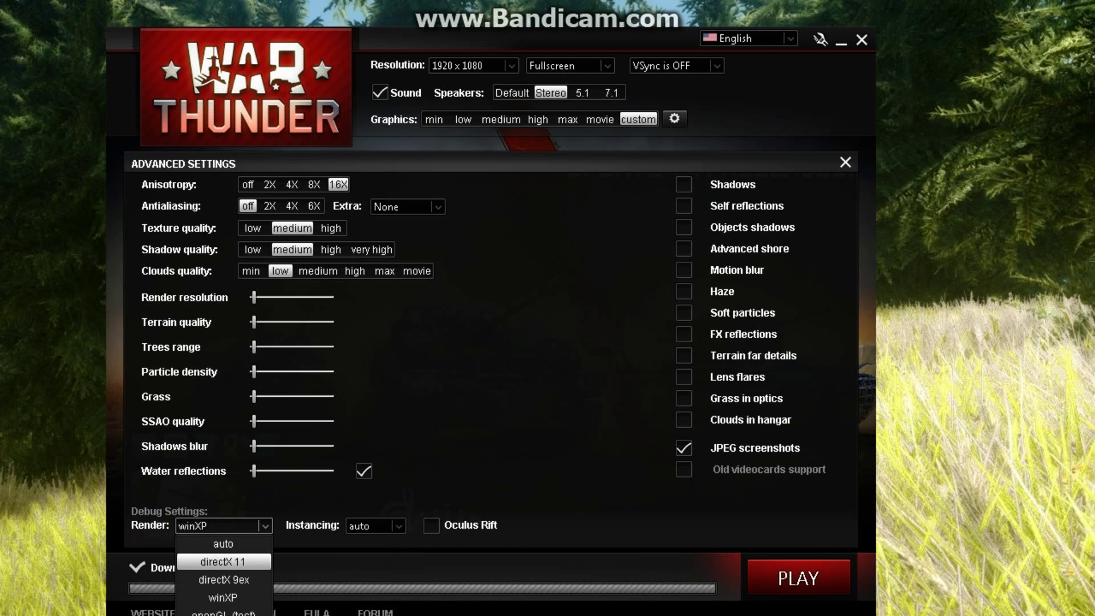
click(224, 562)
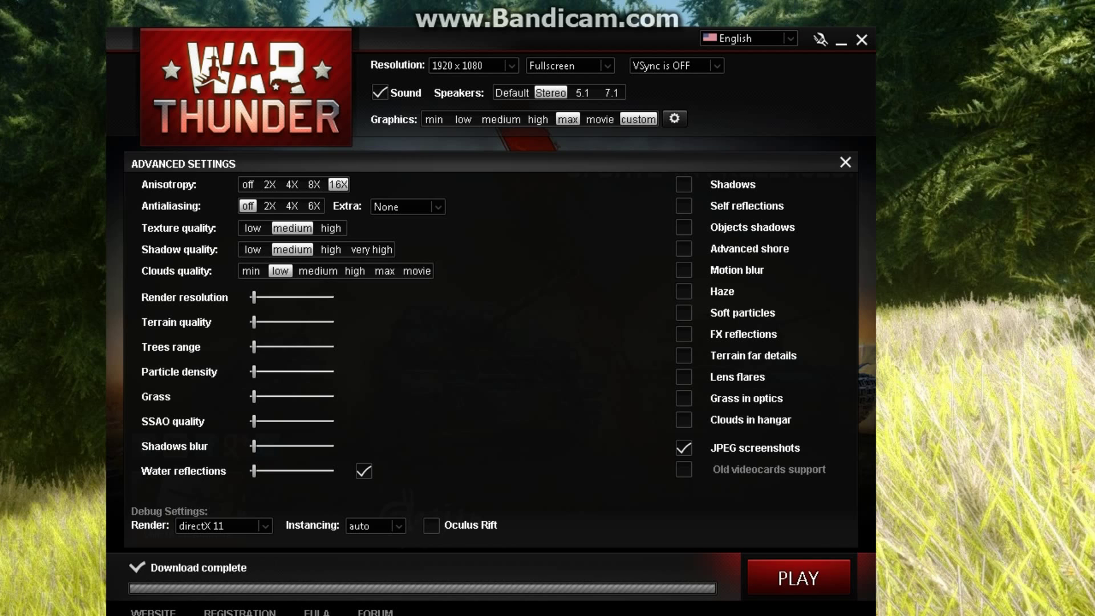
click(568, 119)
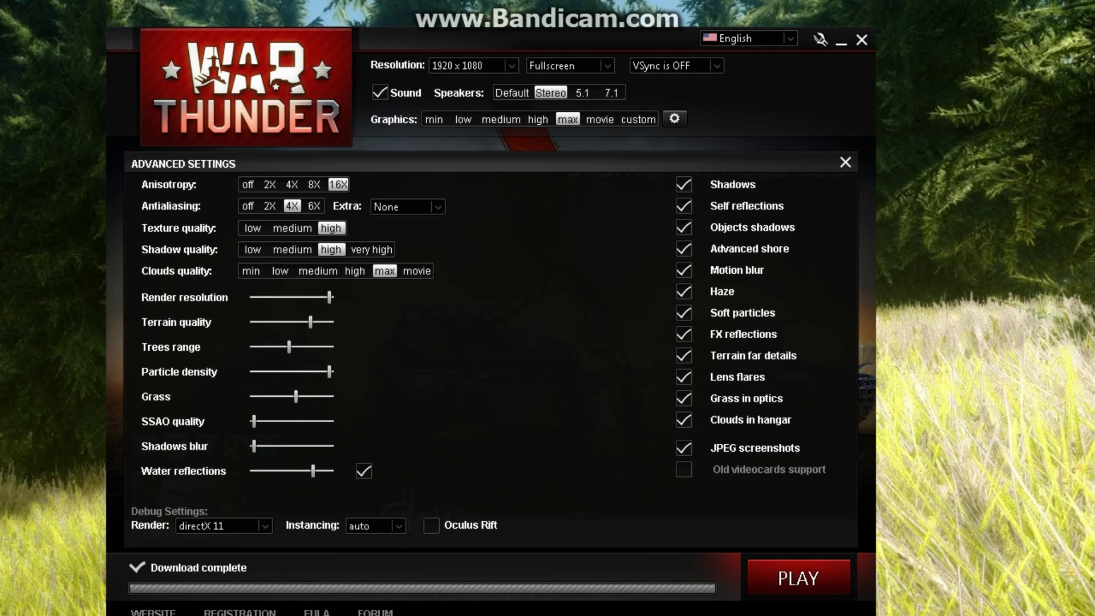
click(600, 119)
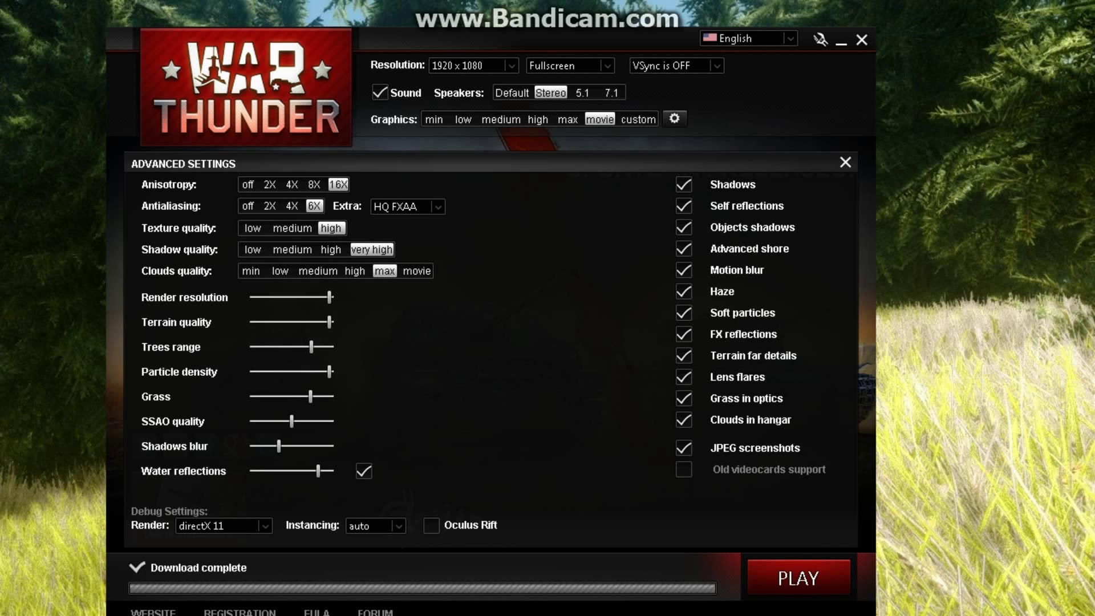
- Raise the grass, trees range, SSAO quality, shadows blur and water reflections sliders to maximum
drag(310, 396, 330, 397)
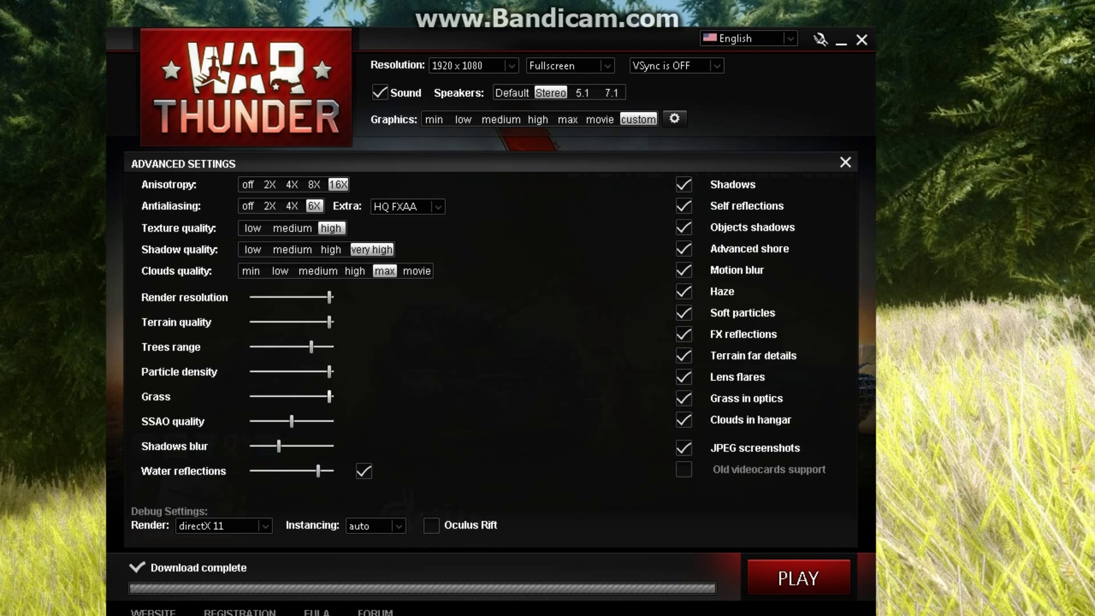
drag(311, 346, 330, 347)
drag(291, 422, 330, 422)
drag(279, 446, 331, 421)
drag(319, 471, 330, 471)
drag(484, 365, 514, 331)
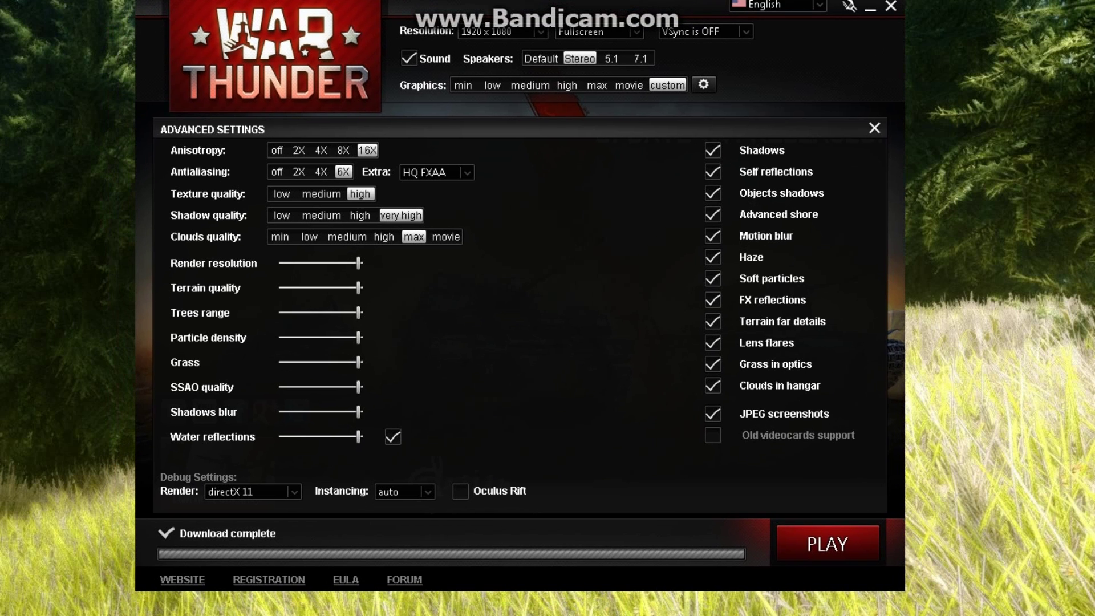
drag(599, 8, 591, 22)
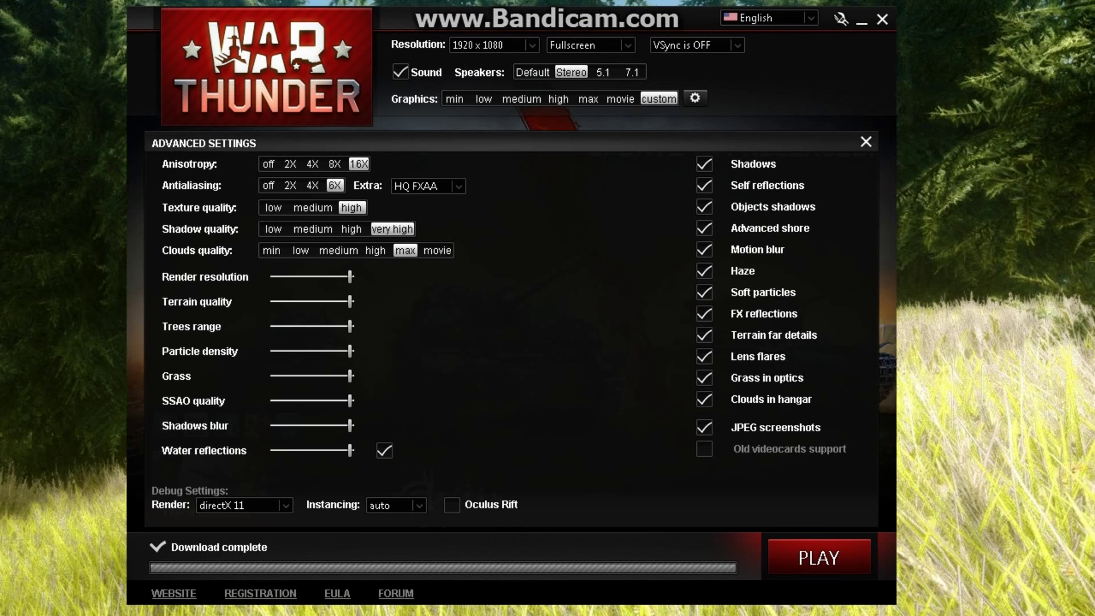